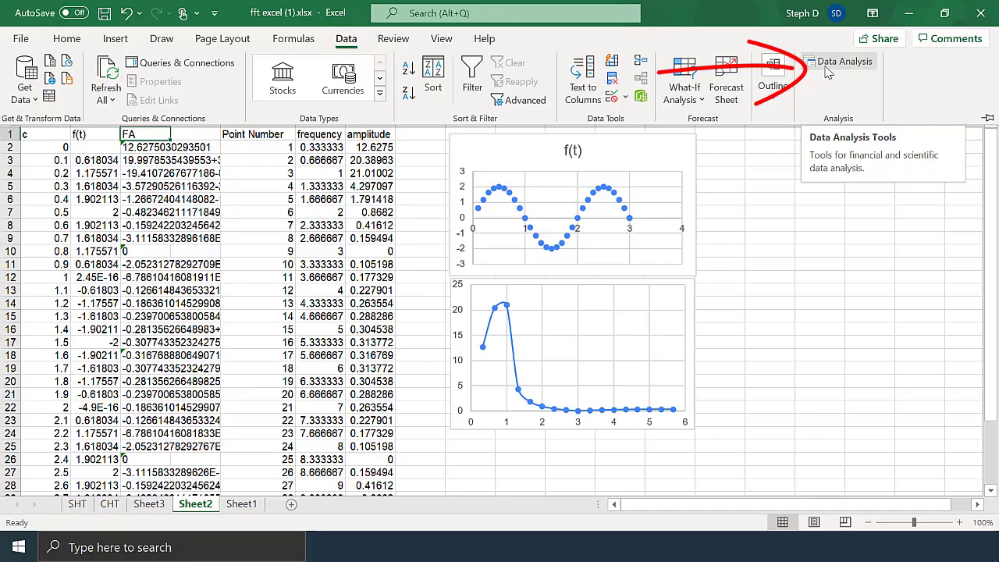
Make sure the Analysis ToolPak add-in is enabled in the Excel add-ins options
{"action": "left_click", "coordinate": [20, 40]}
{"action": "left_click", "coordinate": [63, 488]}
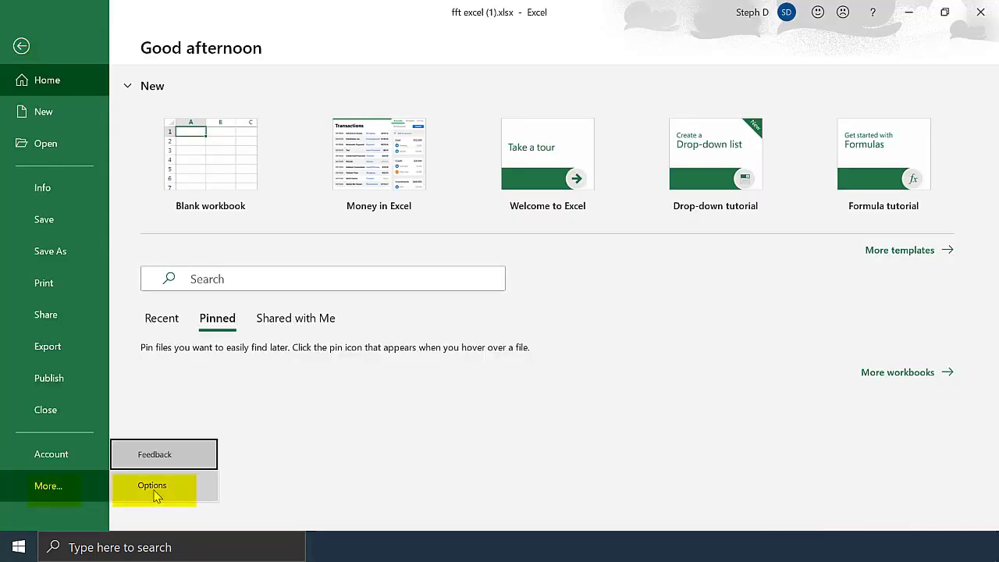
{"action": "left_click", "coordinate": [156, 493]}
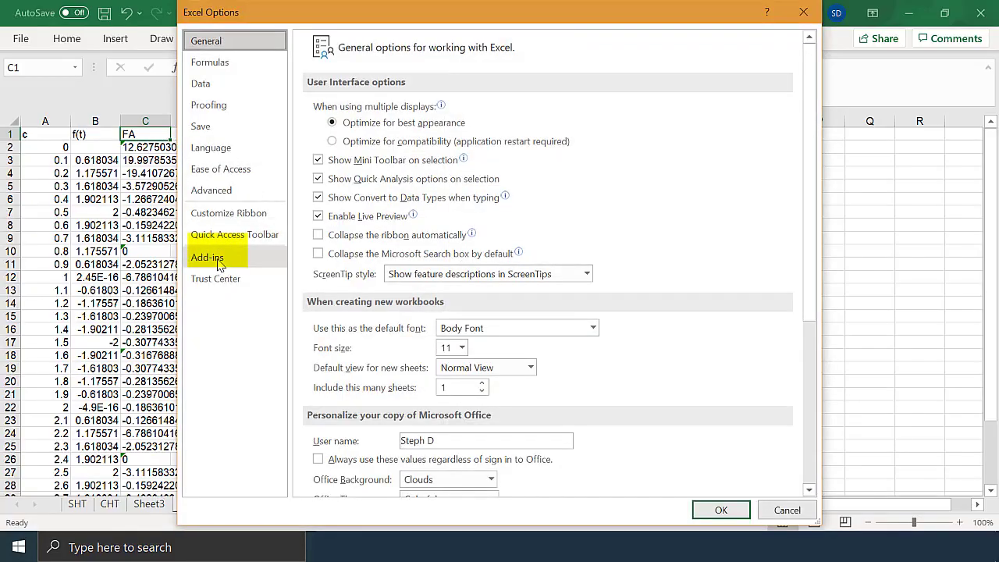
{"action": "left_click", "coordinate": [222, 257]}
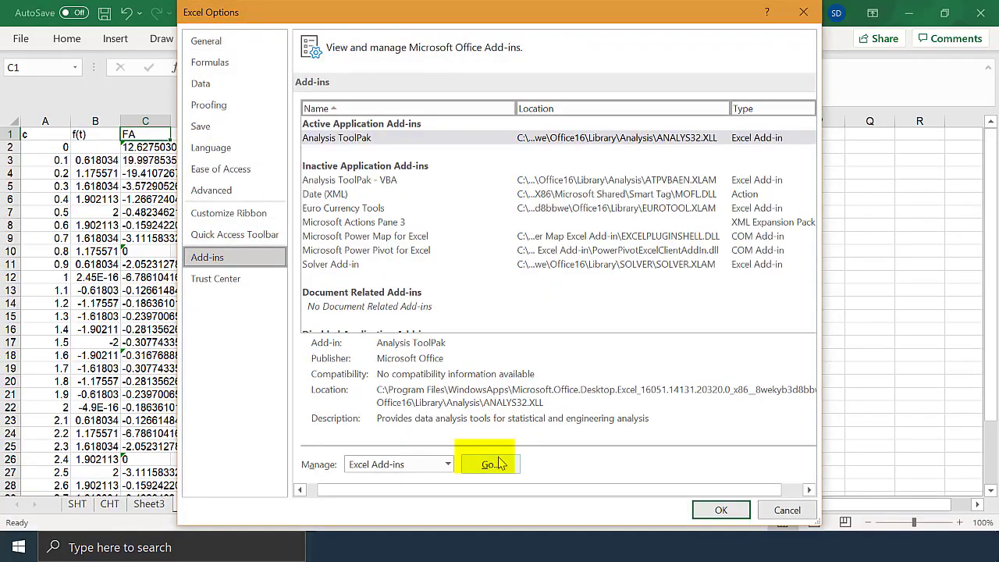
{"action": "left_click", "coordinate": [502, 464]}
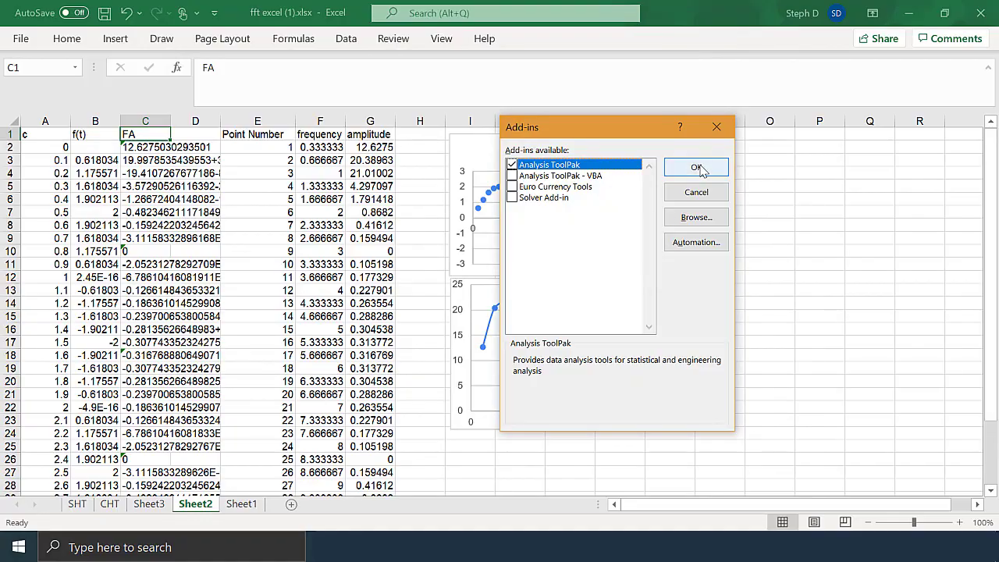
{"action": "left_click", "coordinate": [697, 167]}
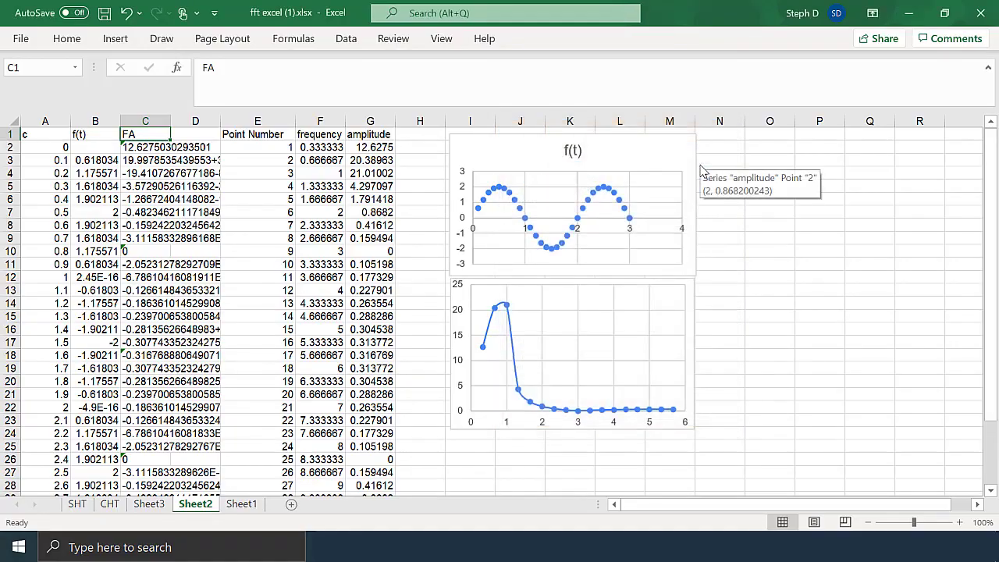
{"action": "left_click", "coordinate": [346, 38]}
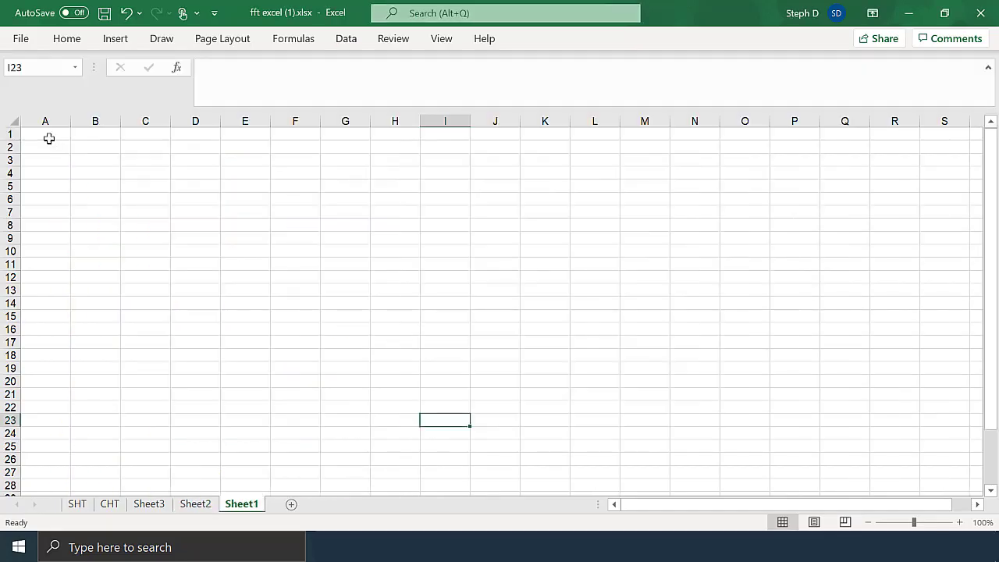
On Sheet1, enter the header c in A1 with 0 and 0.1 below it, and extend the series to 3.1 in A33
{"action": "left_click", "coordinate": [48, 136]}
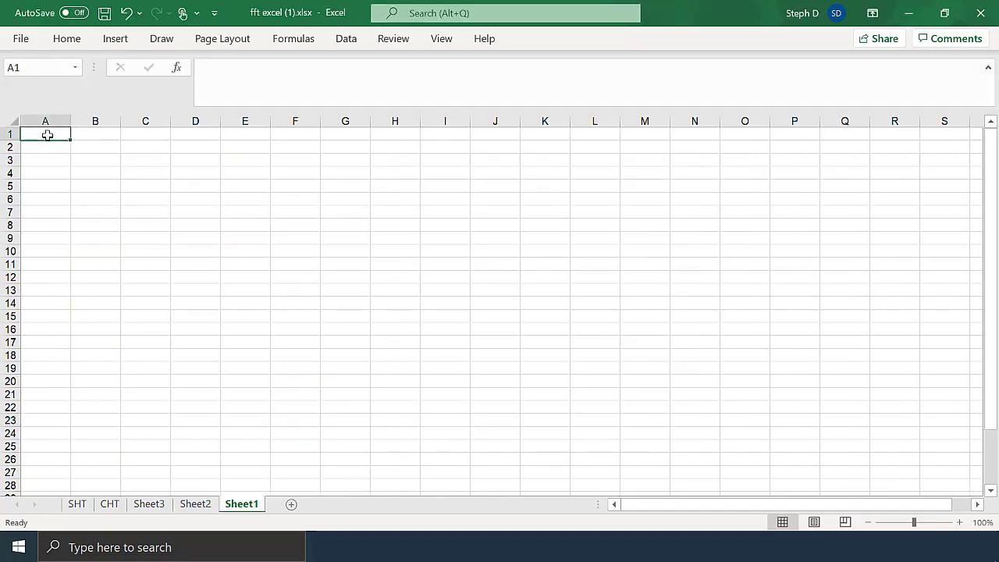
{"action": "type", "text": "c"}
{"action": "key", "text": "Return"}
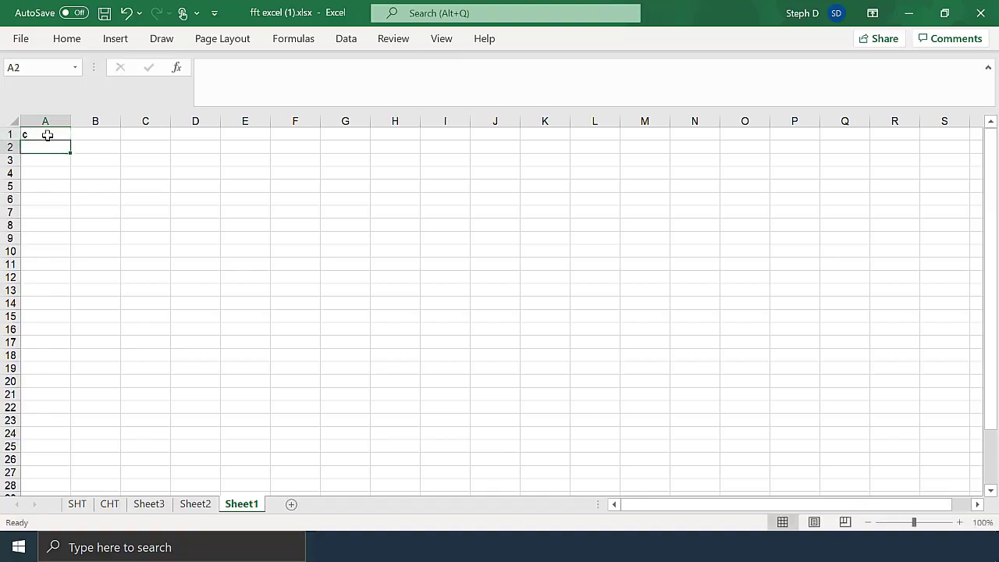
{"action": "type", "text": "0"}
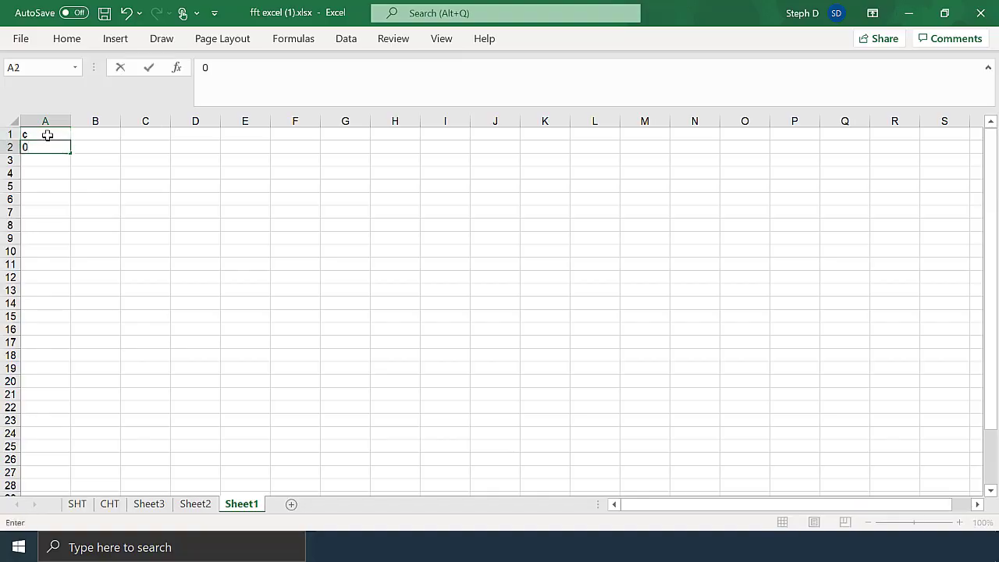
{"action": "key", "text": "Return"}
{"action": "type", "text": "0"}
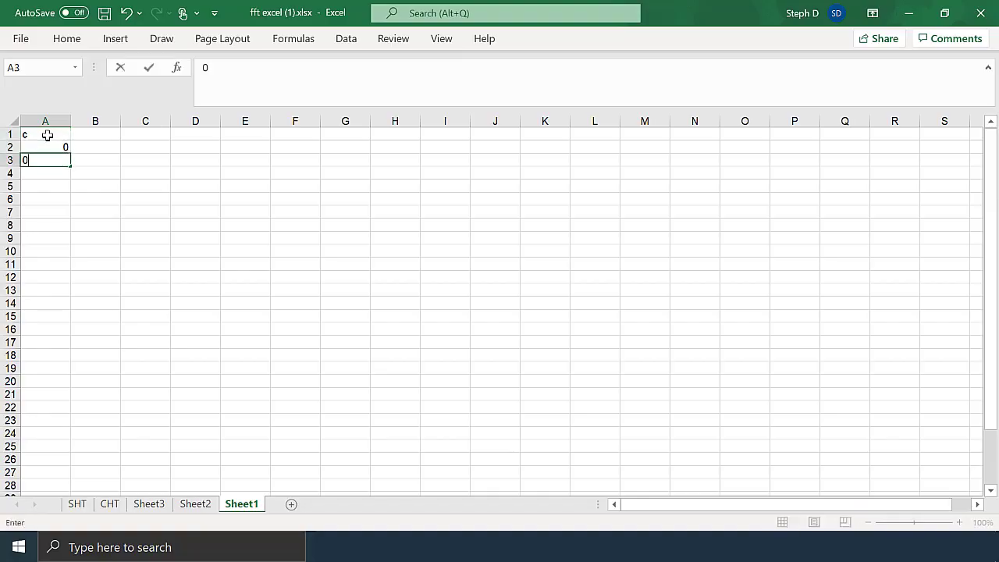
{"action": "type", "text": ".1"}
{"action": "key", "text": "Return"}
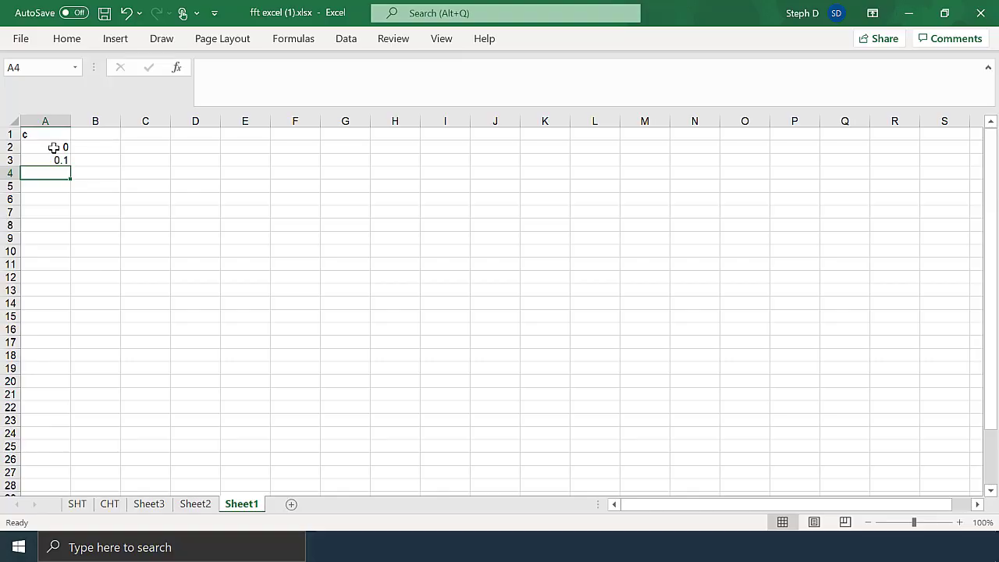
{"action": "left_click_drag", "start_coordinate": [54, 148], "coordinate": [68, 479]}
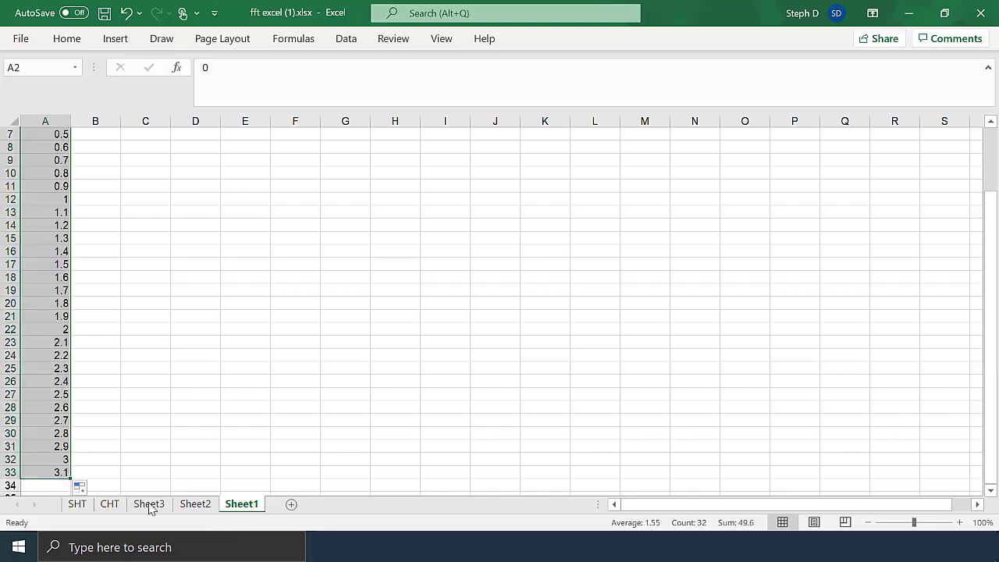
{"action": "scroll", "coordinate": [90, 135], "scroll_direction": "up", "scroll_amount": 2}
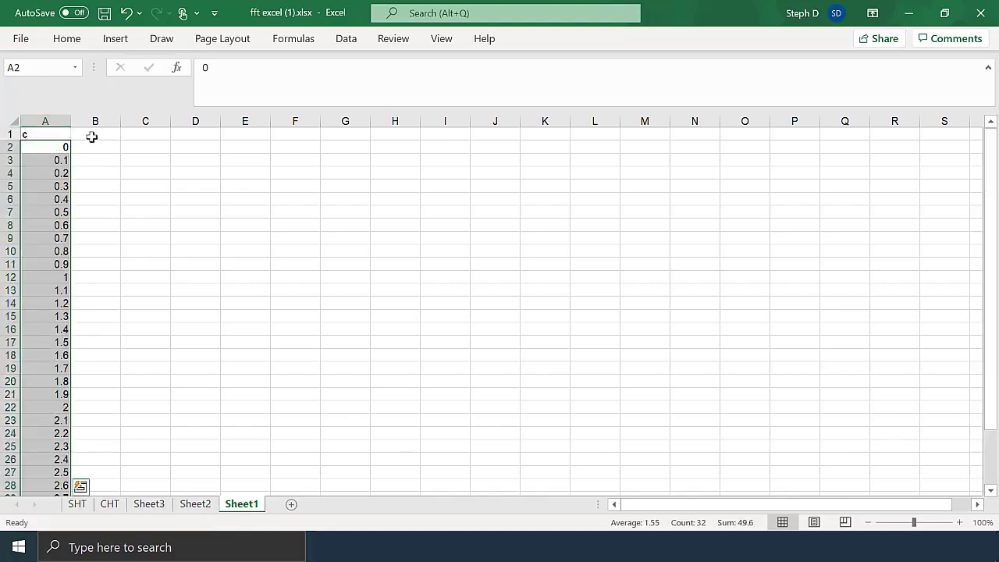
Enter the header f(t) in B1 and the formula =2*SIN(PI()*A3) in B2
{"action": "left_click", "coordinate": [94, 138]}
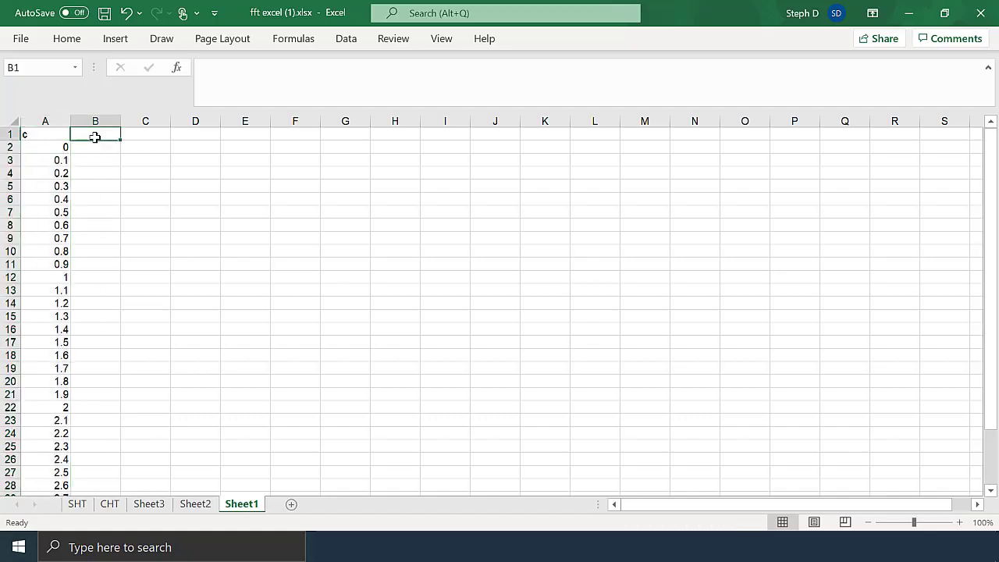
{"action": "type", "text": "f"}
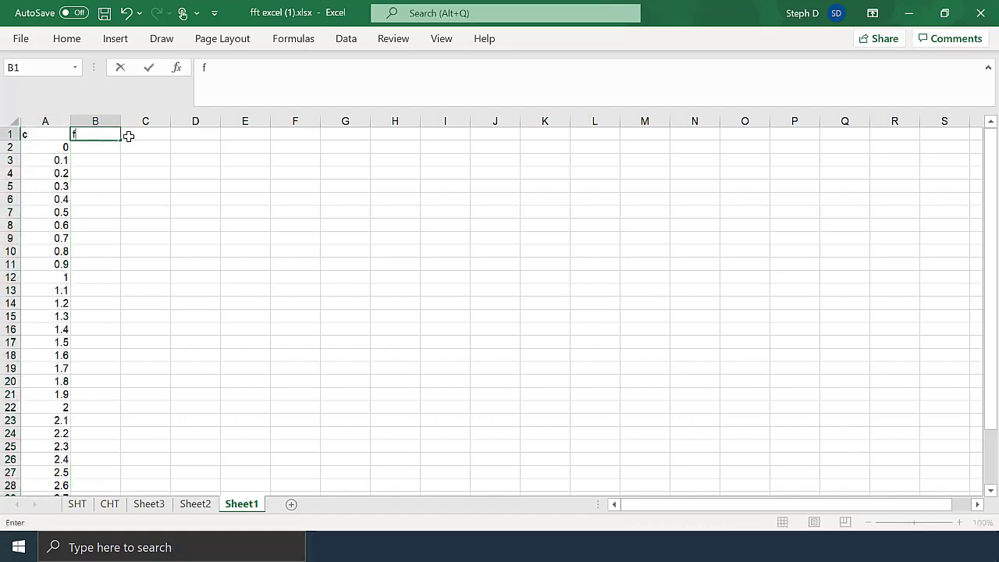
{"action": "type", "text": "(t)"}
{"action": "key", "text": "Return"}
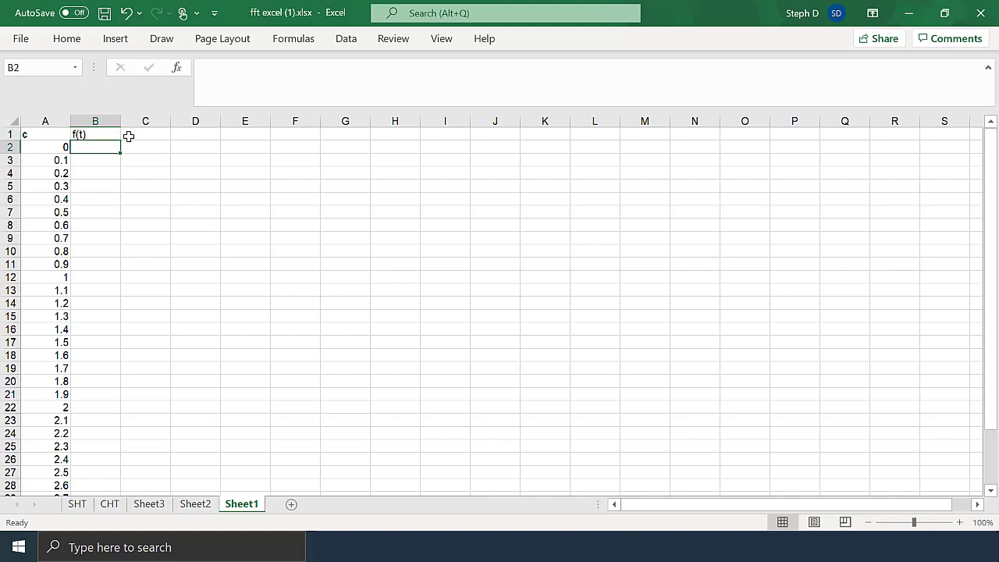
{"action": "type", "text": "=2*SIN(PI()*A3)"}
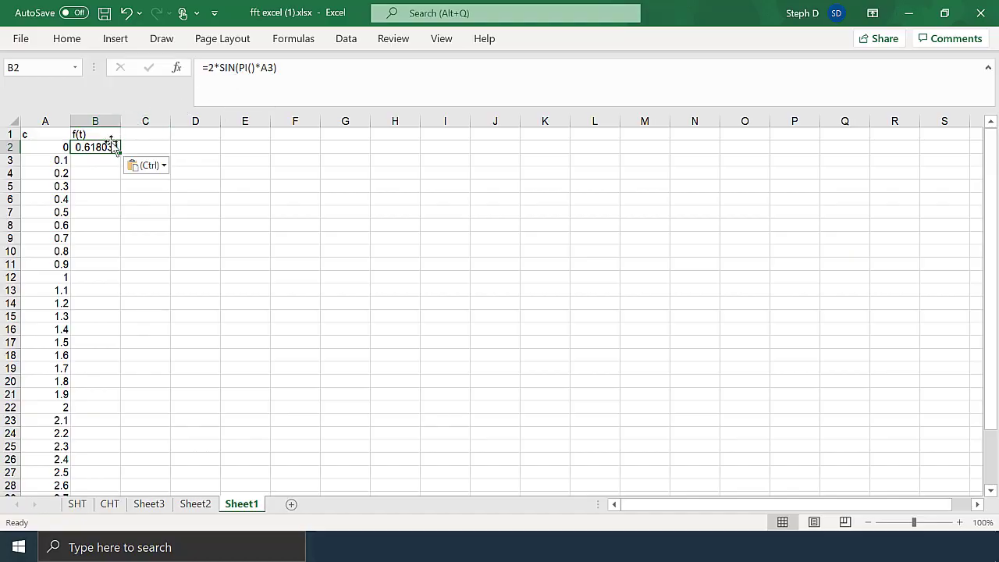
{"action": "left_click_drag", "start_coordinate": [121, 153], "coordinate": [121, 153]}
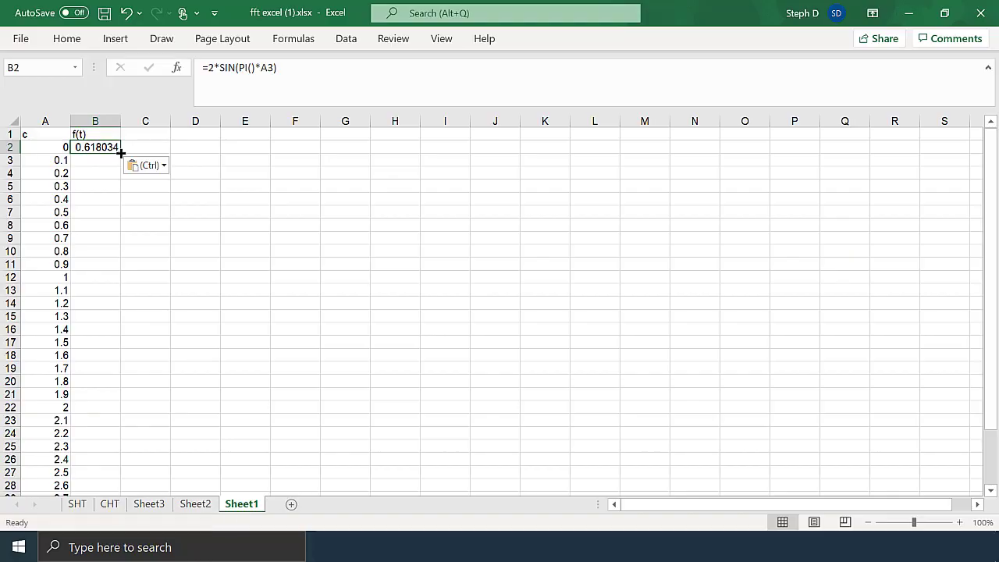
Correct the formula in B2 to =2*SIN(PI()*A2) so it references its own row
{"action": "left_click", "coordinate": [275, 68]}
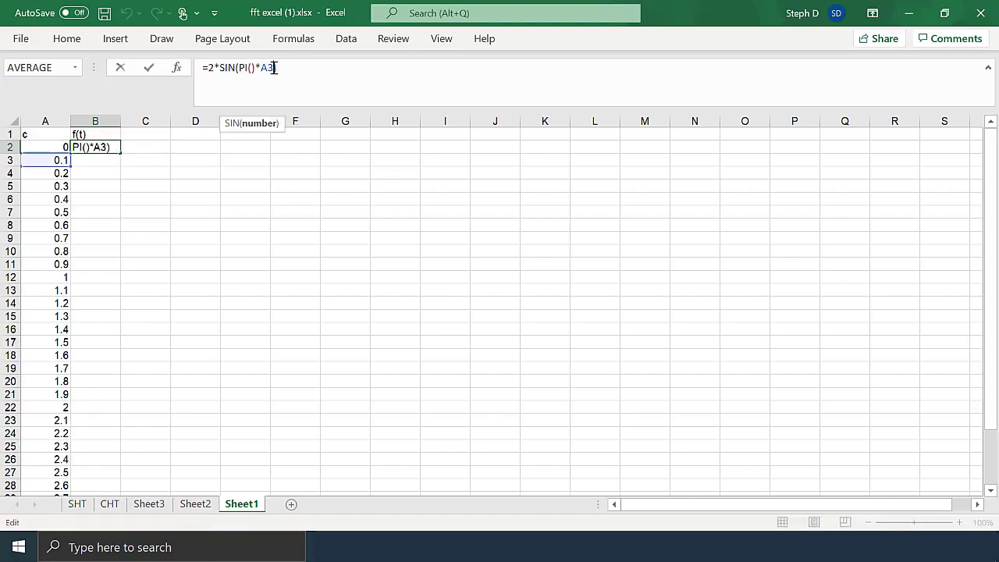
{"action": "key", "text": "BackSpace"}
{"action": "type", "text": "2"}
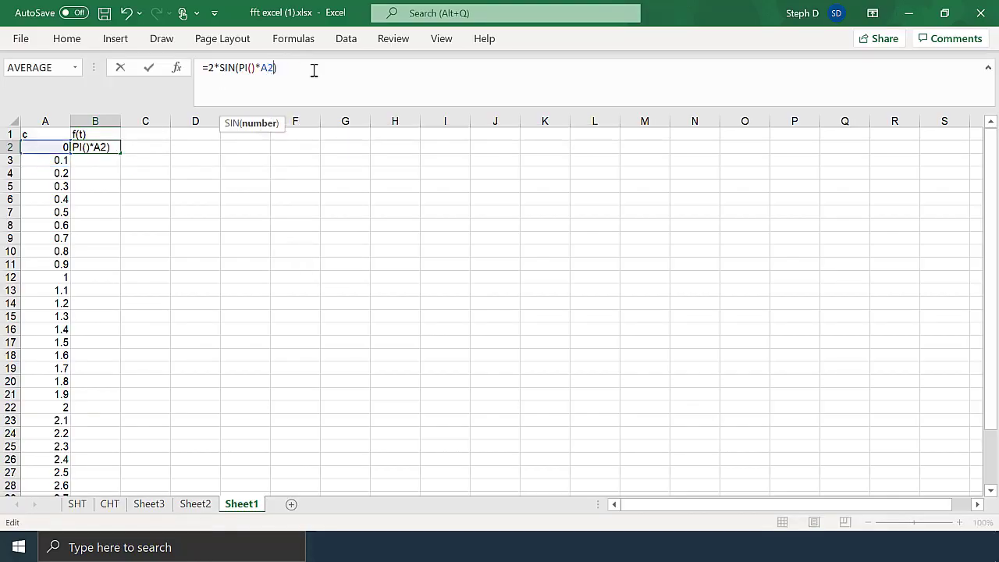
{"action": "type", "text": ")"}
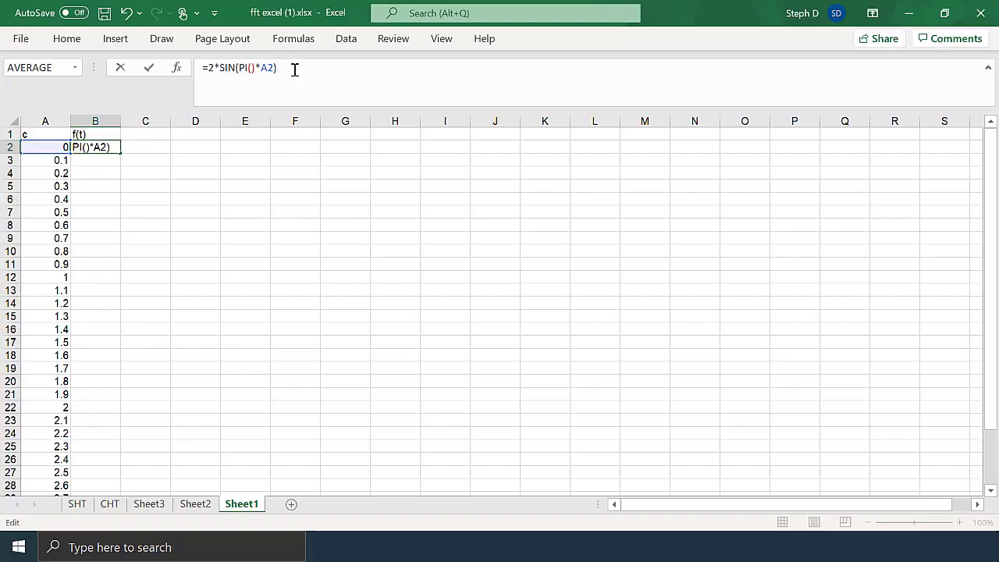
{"action": "key", "text": "Return"}
{"action": "key", "text": "Up"}
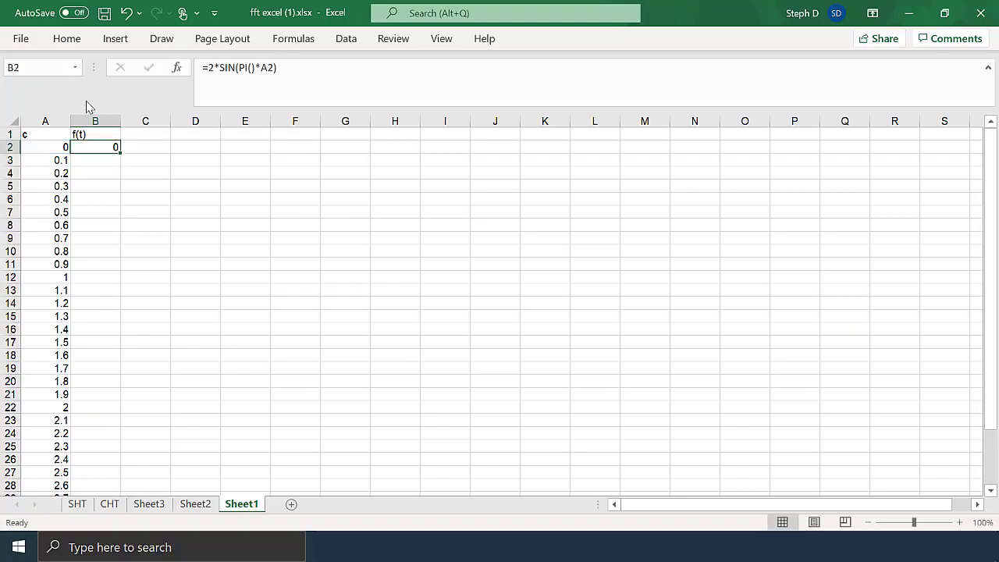
Fill the sine formula from B2 down to B33
{"action": "left_click_drag", "start_coordinate": [119, 152], "coordinate": [102, 450]}
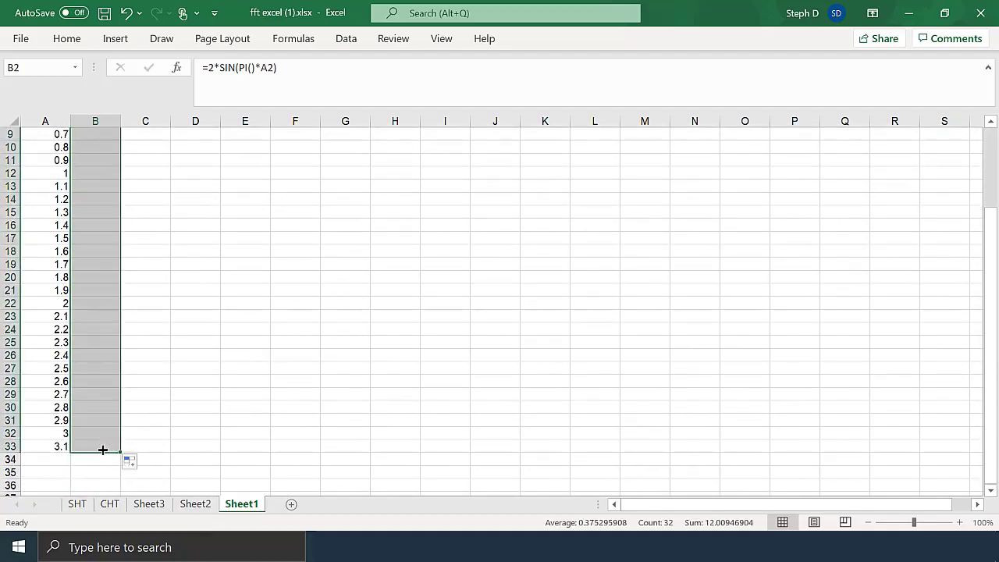
{"action": "left_click", "coordinate": [165, 421]}
{"action": "scroll", "coordinate": [144, 234], "scroll_direction": "up", "scroll_amount": 3}
Enter the header FA in cell C1 for the Fourier analysis column
{"action": "left_click", "coordinate": [139, 134]}
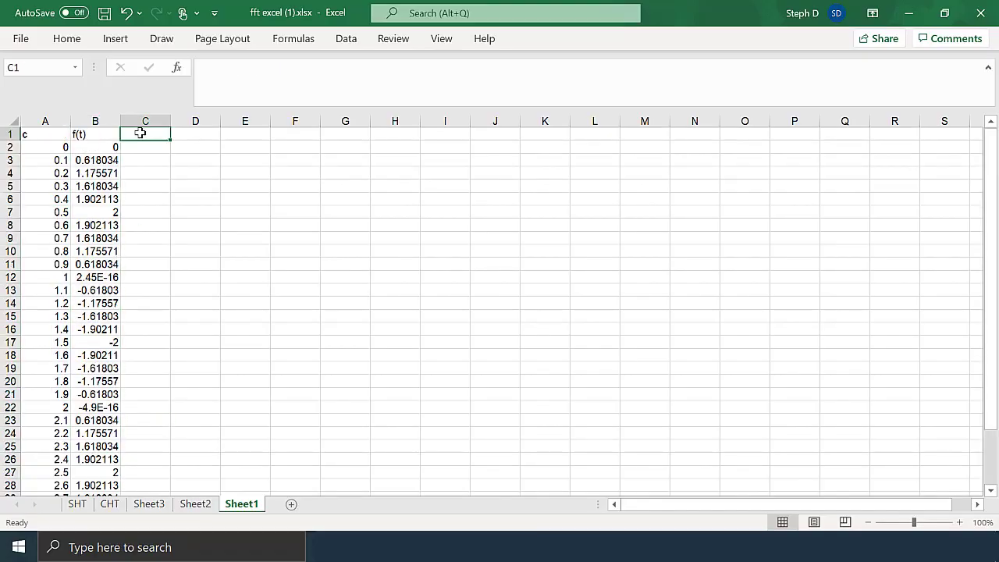
{"action": "left_click", "coordinate": [139, 115]}
{"action": "type", "text": "FA"}
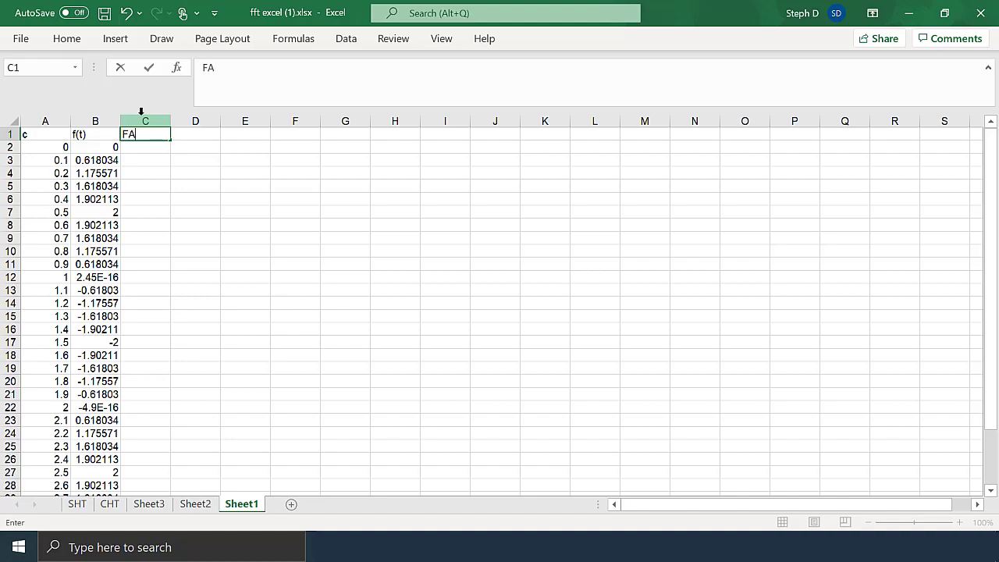
Run Fourier Analysis on input range B2:B33 with output range C2:C33, and widen column C to fit the complex values
{"action": "left_click", "coordinate": [348, 41]}
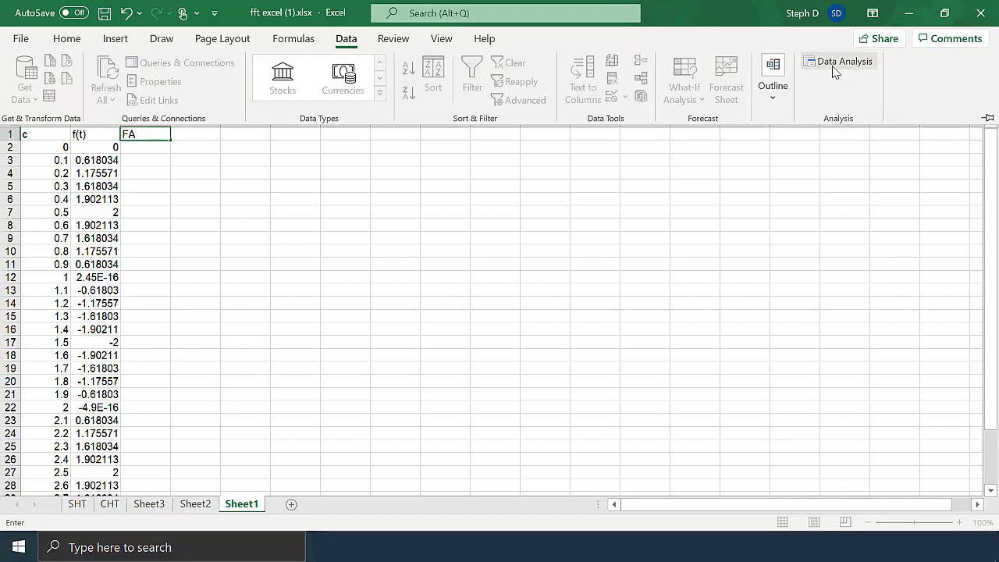
{"action": "left_click", "coordinate": [833, 68]}
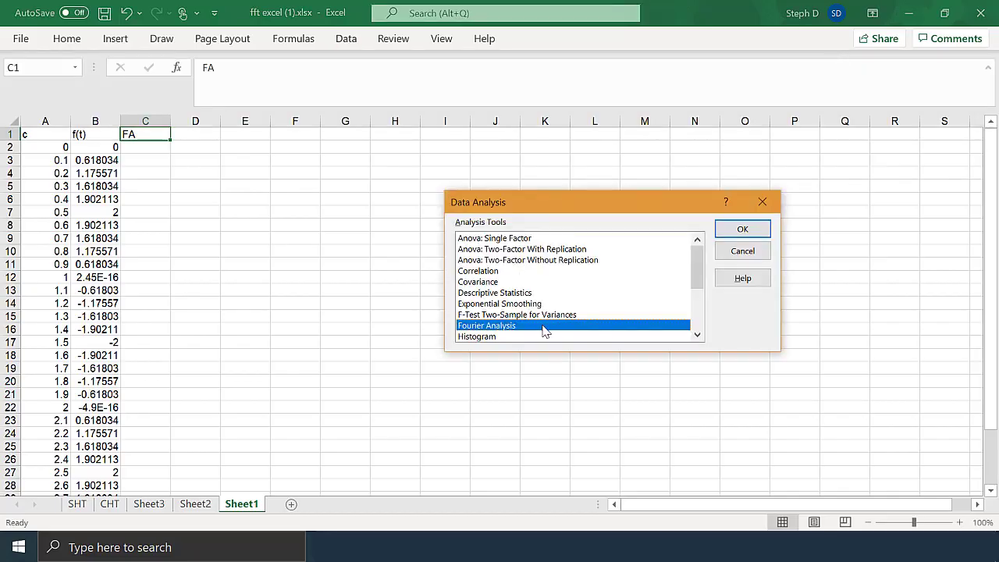
{"action": "left_click", "coordinate": [742, 230]}
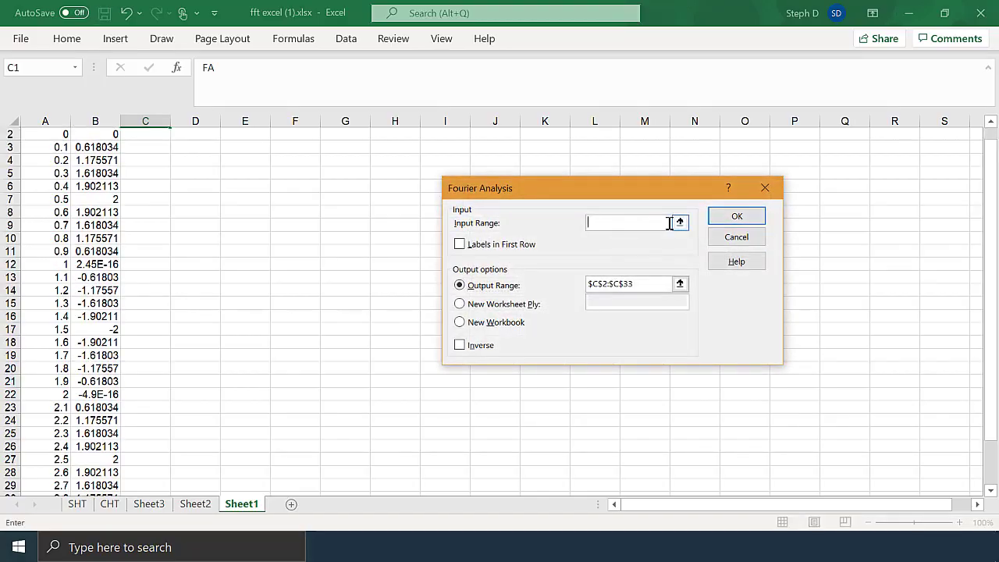
{"action": "type", "text": "b2:b33"}
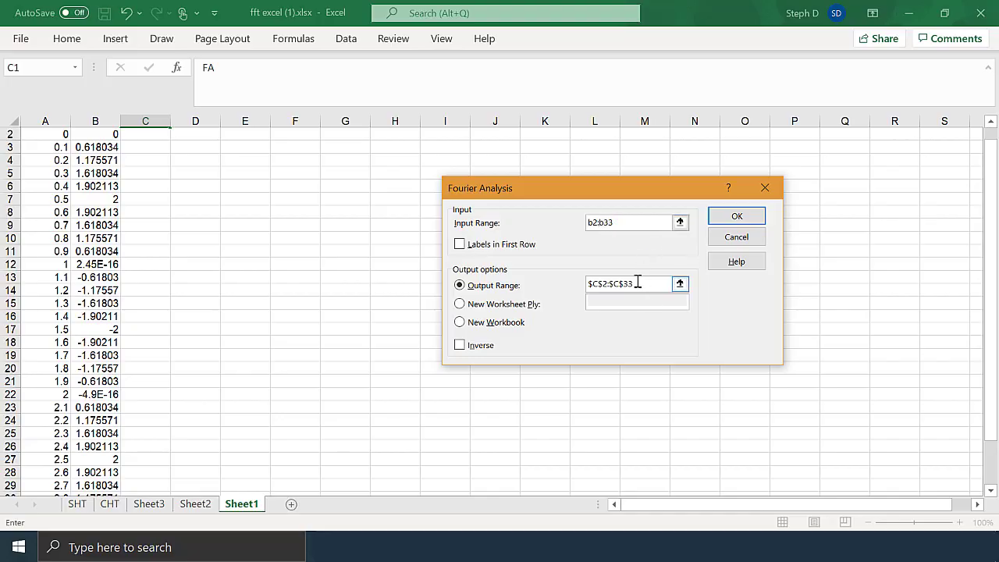
{"action": "left_click_drag", "start_coordinate": [638, 283], "coordinate": [582, 288]}
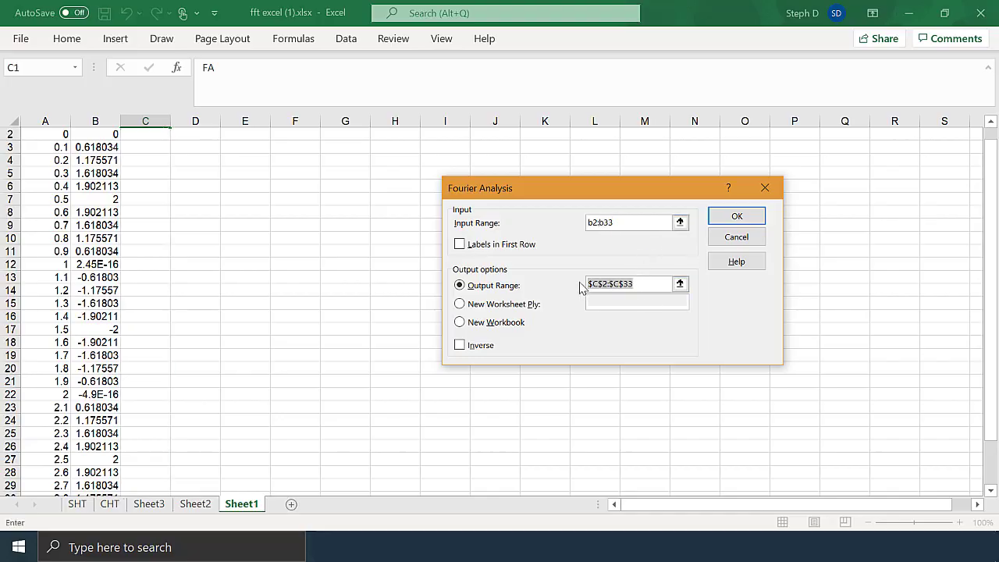
{"action": "type", "text": "c2"}
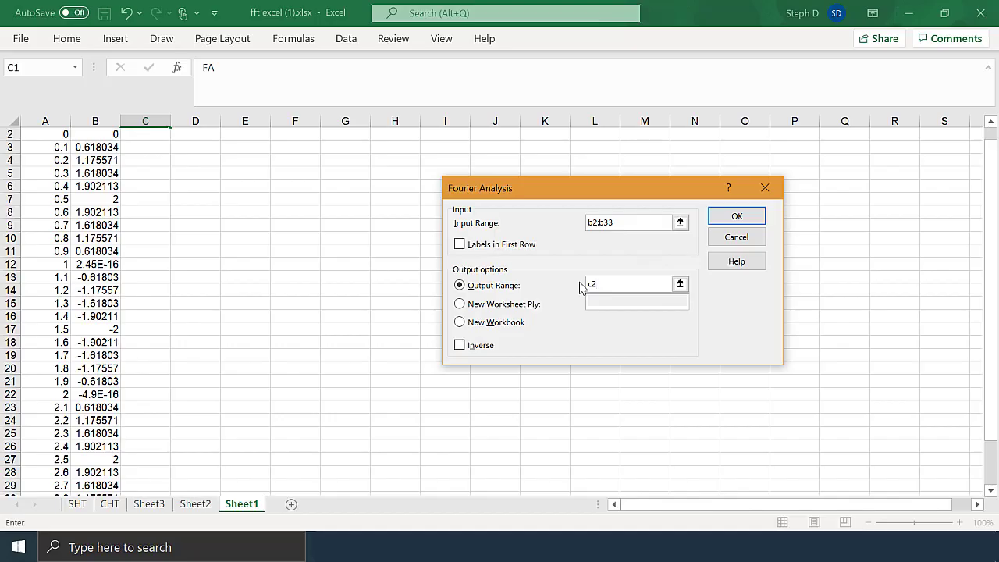
{"action": "type", "text": ":c33"}
{"action": "left_click", "coordinate": [737, 220]}
{"action": "left_click_drag", "start_coordinate": [171, 121], "coordinate": [348, 121]}
Enter the header Point Number in D1 with 1 and 2 below it, and extend the numbering to 32 in D33
{"action": "scroll", "coordinate": [360, 234], "scroll_direction": "up", "scroll_amount": 1}
{"action": "left_click", "coordinate": [373, 134]}
{"action": "type", "text": "Po"}
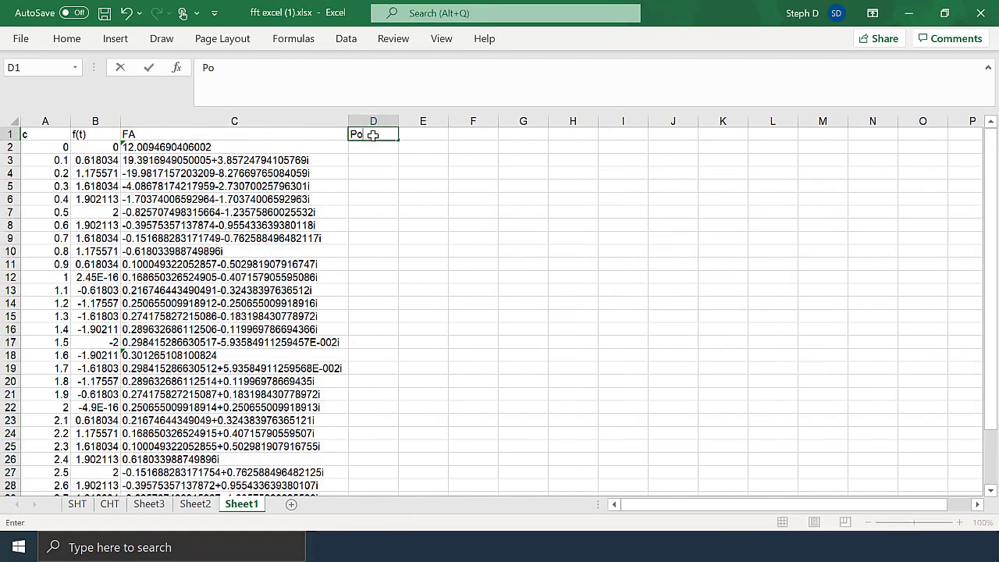
{"action": "type", "text": "int Number"}
{"action": "key", "text": "Return"}
{"action": "type", "text": "1"}
{"action": "key", "text": "Return"}
{"action": "type", "text": "2"}
{"action": "key", "text": "Return"}
{"action": "left_click_drag", "start_coordinate": [386, 148], "coordinate": [391, 479]}
{"action": "scroll", "coordinate": [390, 313], "scroll_direction": "up", "scroll_amount": 2}
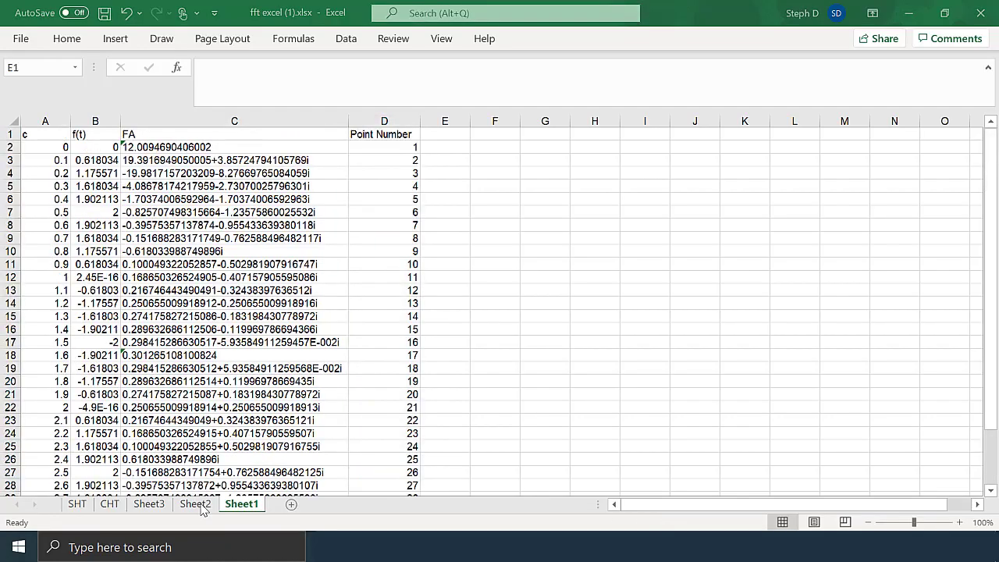
Calculate the total sampling time in A34 by subtracting A2 from A33
{"action": "scroll", "coordinate": [179, 491], "scroll_direction": "down", "scroll_amount": 3}
{"action": "left_click", "coordinate": [44, 446]}
{"action": "type", "text": "="}
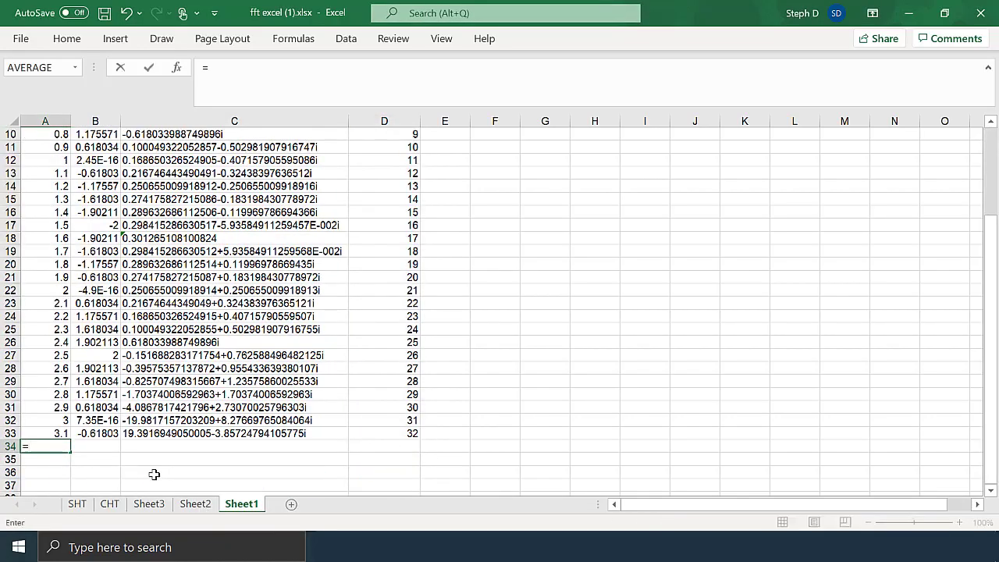
{"action": "type", "text": "a33-"}
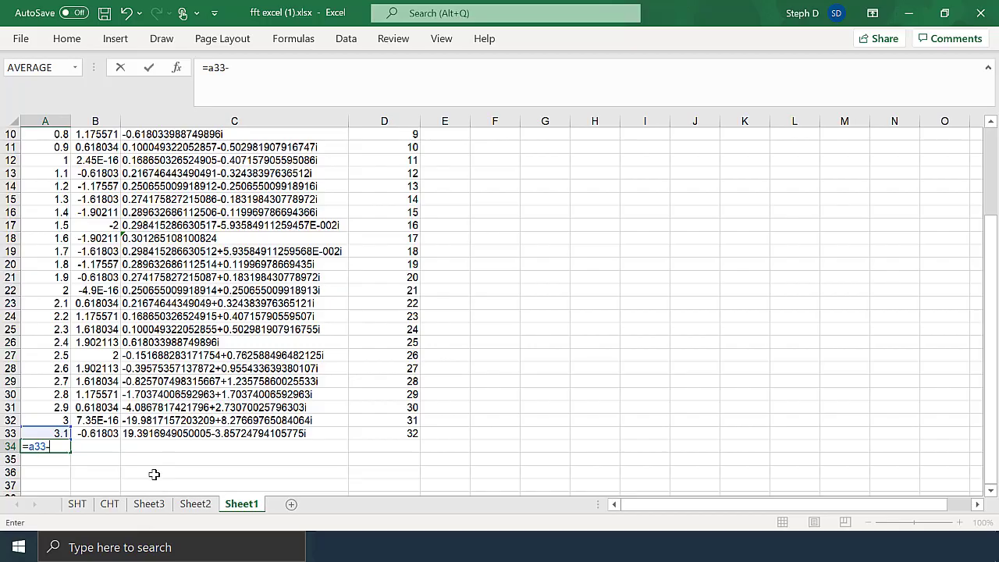
{"action": "type", "text": "a2"}
{"action": "key", "text": "Return"}
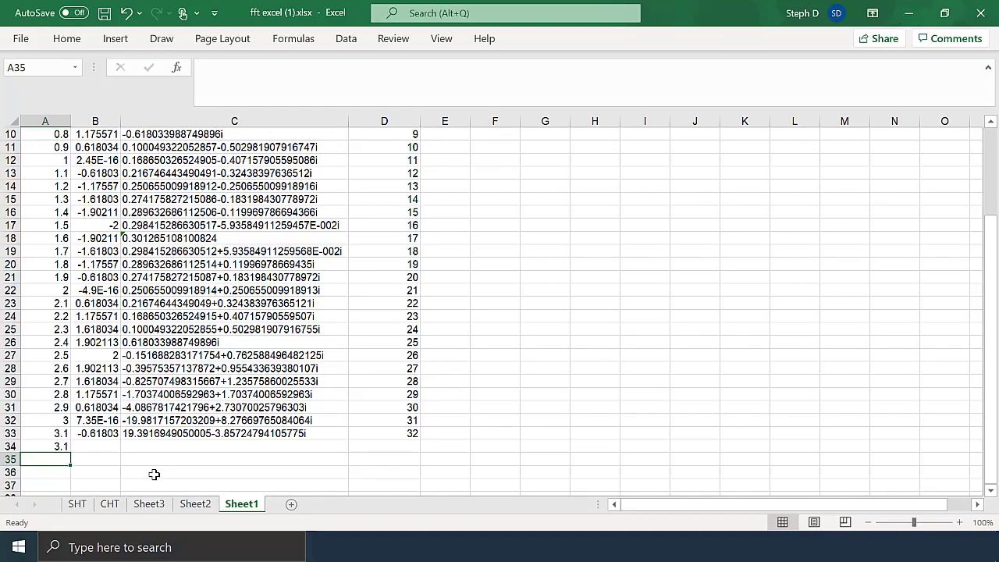
Enter the header Frequency in cell E1
{"action": "left_click_drag", "start_coordinate": [990, 258], "coordinate": [990, 234]}
{"action": "left_click", "coordinate": [441, 136]}
{"action": "type", "text": "Frequency"}
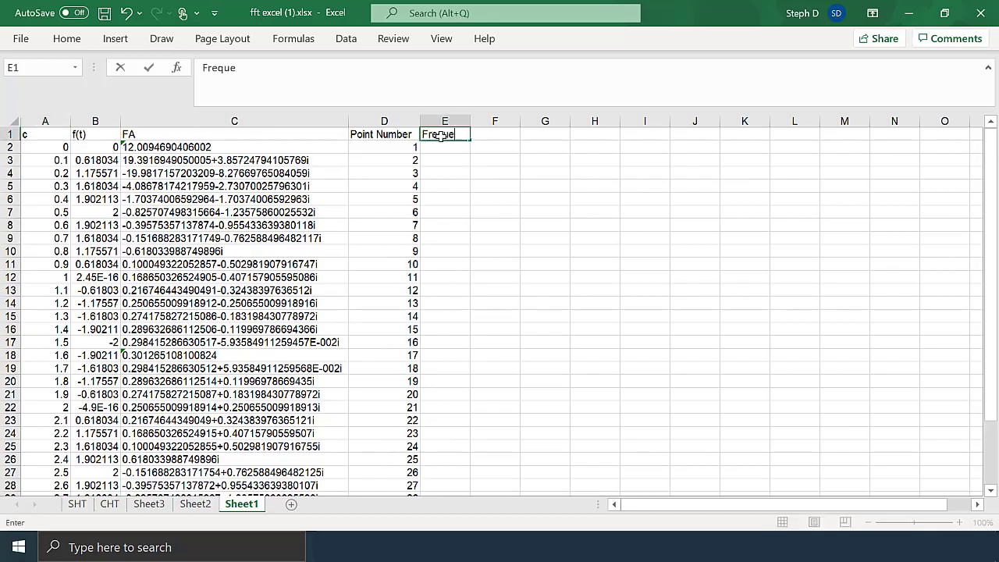
{"action": "key", "text": "Return"}
Enter a formula in E2 that divides point number D2 by the total sampling time in column A, with that reference anchored by a dollar sign
{"action": "type", "text": "="}
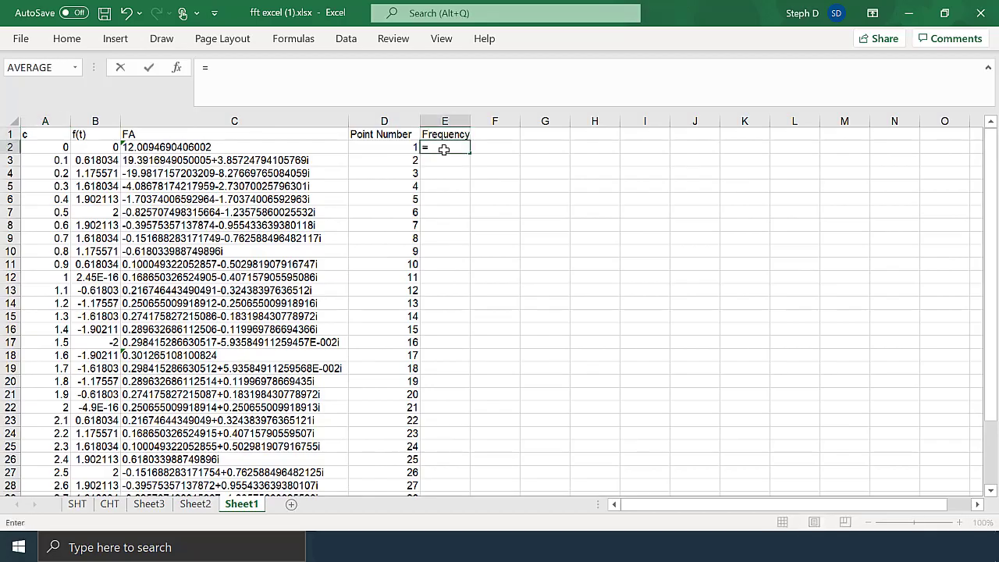
{"action": "key", "text": "Left"}
{"action": "type", "text": "/A33"}
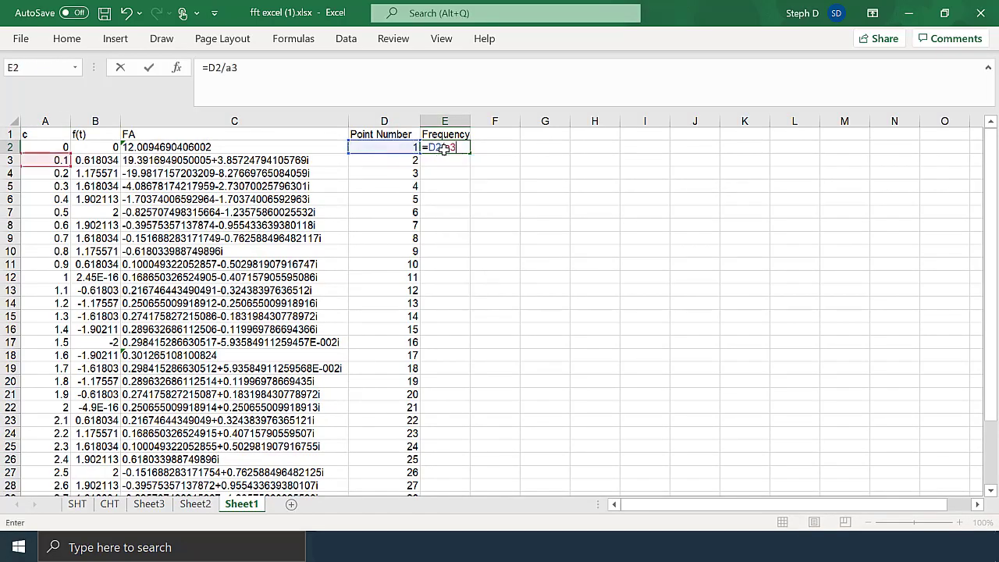
{"action": "key", "text": "Left"}
{"action": "left_click", "coordinate": [442, 149]}
{"action": "left_click", "coordinate": [234, 68]}
{"action": "type", "text": "$"}
{"action": "key", "text": "Return"}
Fill the frequency formula from E2 down to E33
{"action": "left_click", "coordinate": [445, 148]}
{"action": "left_click_drag", "start_coordinate": [470, 154], "coordinate": [454, 469]}
{"action": "scroll", "coordinate": [573, 438], "scroll_direction": "up", "scroll_amount": 3}
Enter the header amplitude in cell F1
{"action": "left_click", "coordinate": [508, 135]}
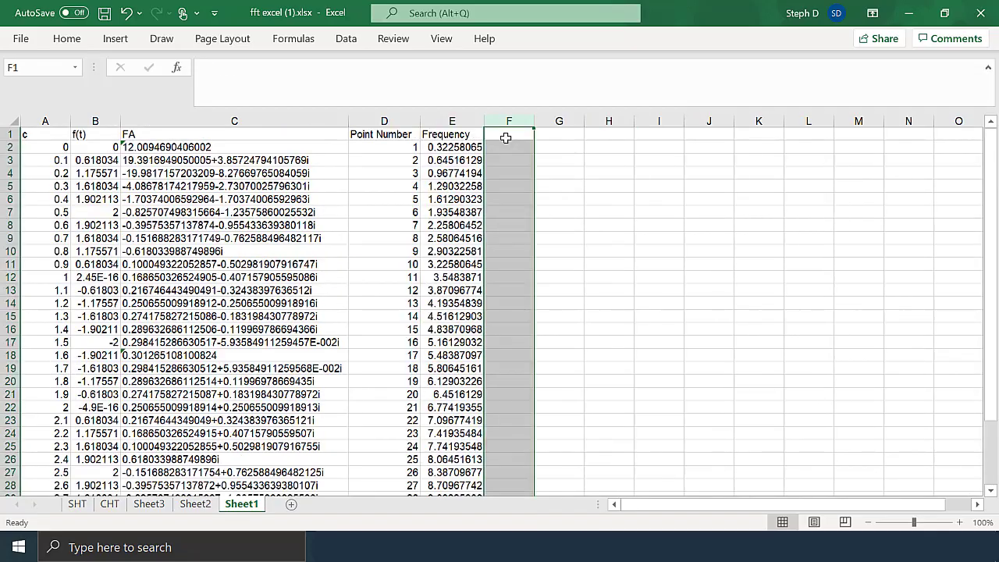
{"action": "type", "text": "amplitude"}
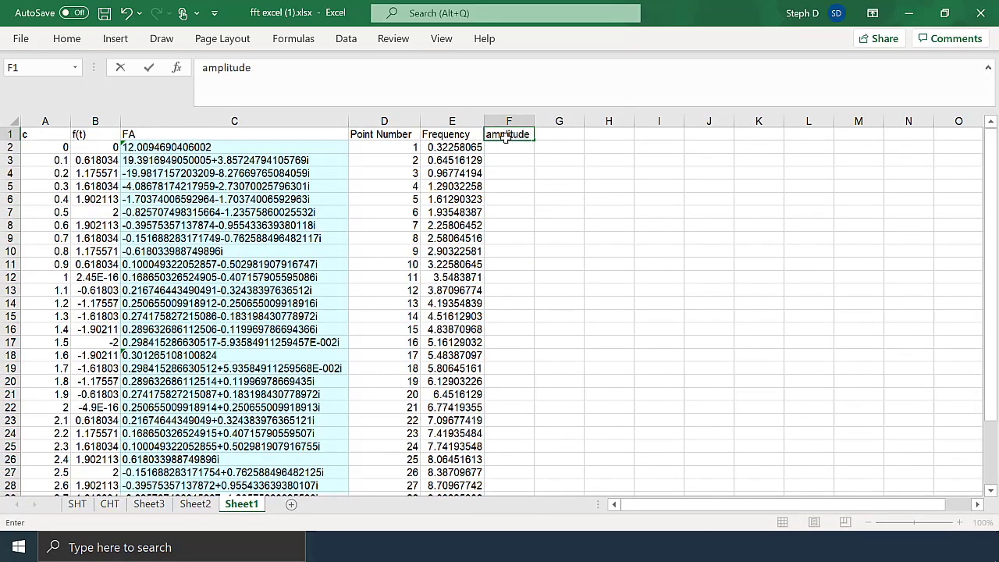
{"action": "key", "text": "Return"}
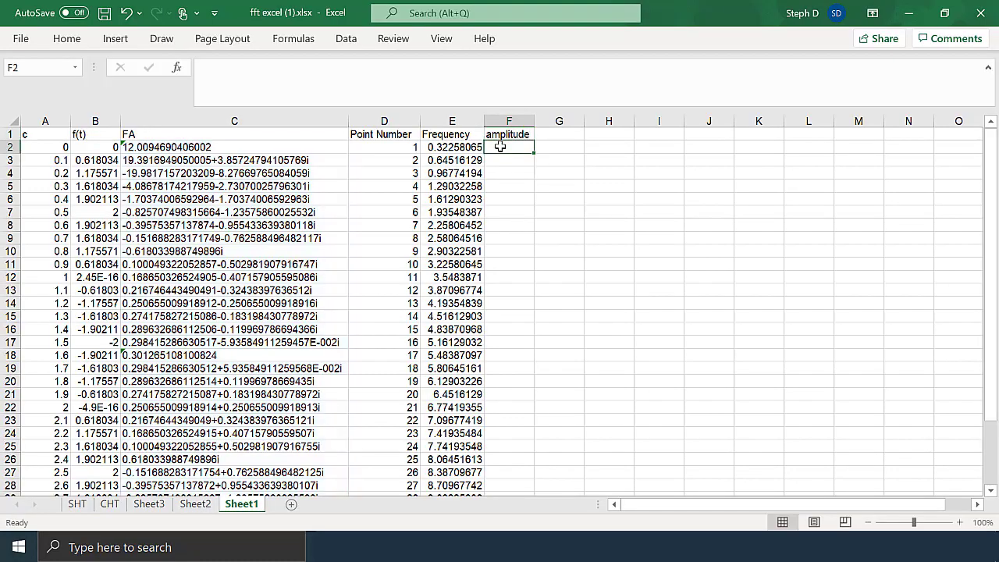
Enter the formula =IMABS(C2) in F2 to get the magnitude of the first complex Fourier value
{"action": "type", "text": "=i"}
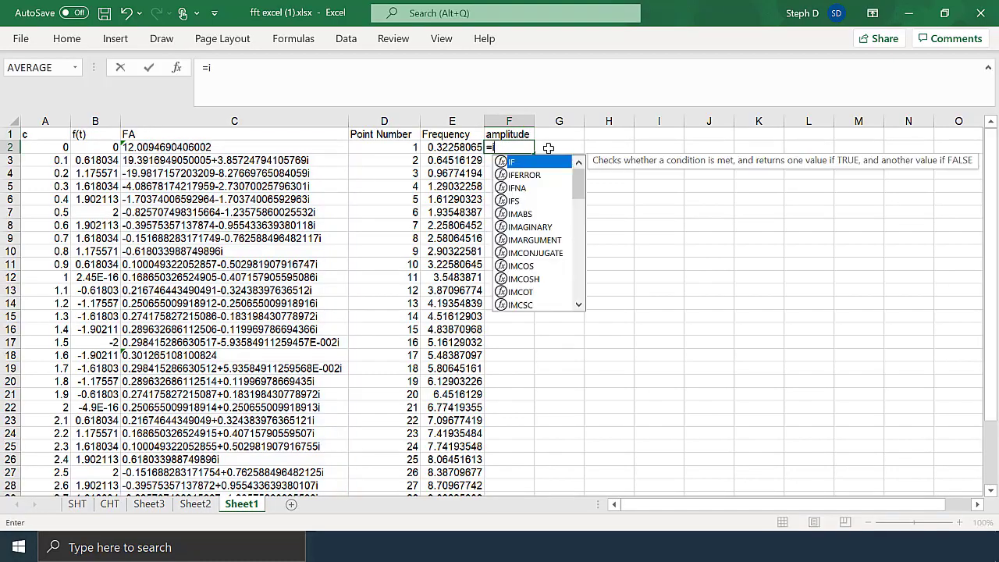
{"action": "type", "text": "mabs("}
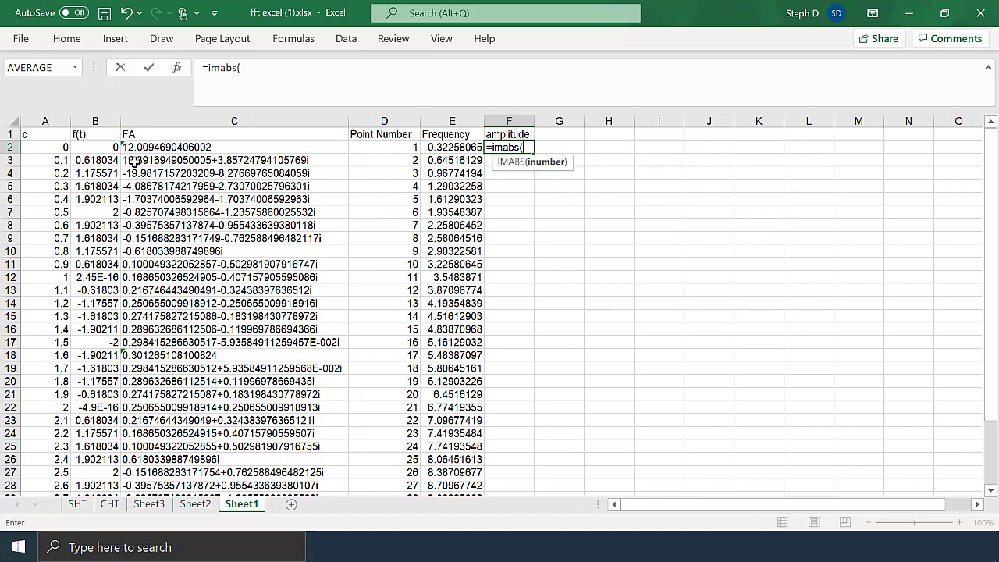
{"action": "left_click", "coordinate": [137, 148]}
{"action": "type", "text": ")"}
{"action": "key", "text": "Return"}
Fill the IMABS formula from F2 down to F33
{"action": "left_click", "coordinate": [493, 146]}
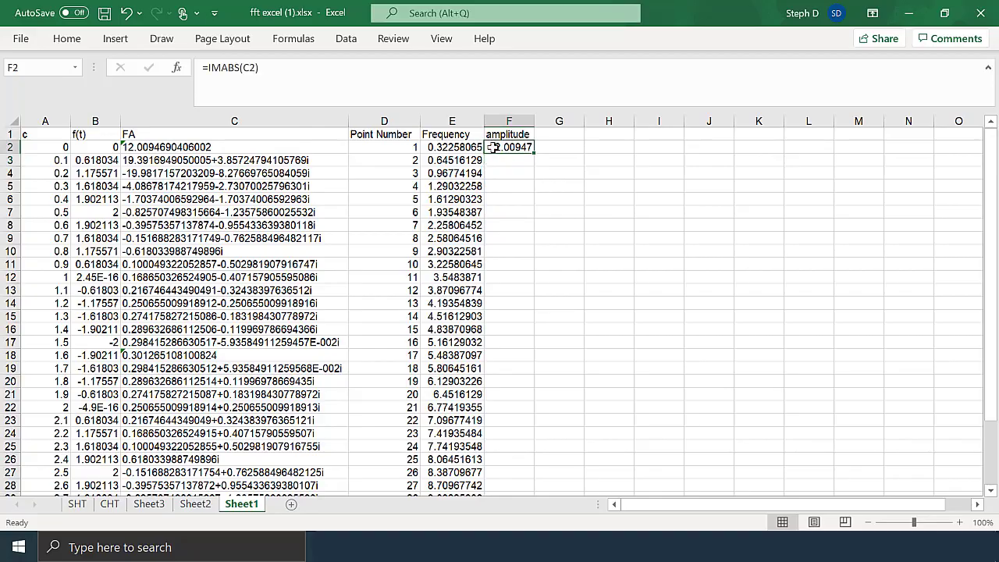
{"action": "left_click_drag", "start_coordinate": [536, 156], "coordinate": [502, 467]}
{"action": "left_click_drag", "start_coordinate": [990, 258], "coordinate": [990, 180]}
{"action": "left_click", "coordinate": [559, 134]}
Plot all of columns E and F as an untitled smooth-line scatter chart with markers beside the data, and delete that chart
{"action": "left_click_drag", "start_coordinate": [462, 121], "coordinate": [511, 123]}
{"action": "left_click", "coordinate": [121, 45]}
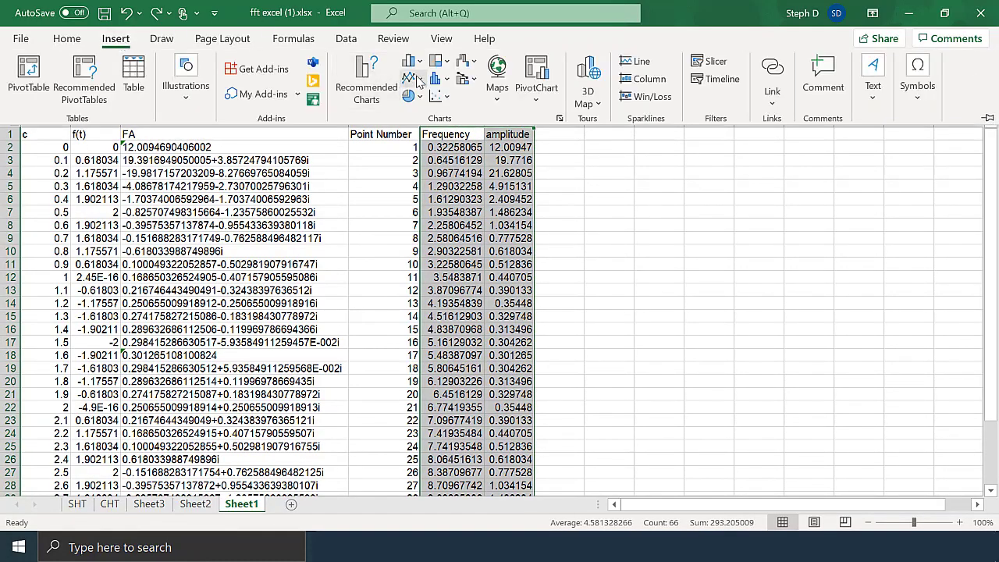
{"action": "left_click", "coordinate": [439, 97]}
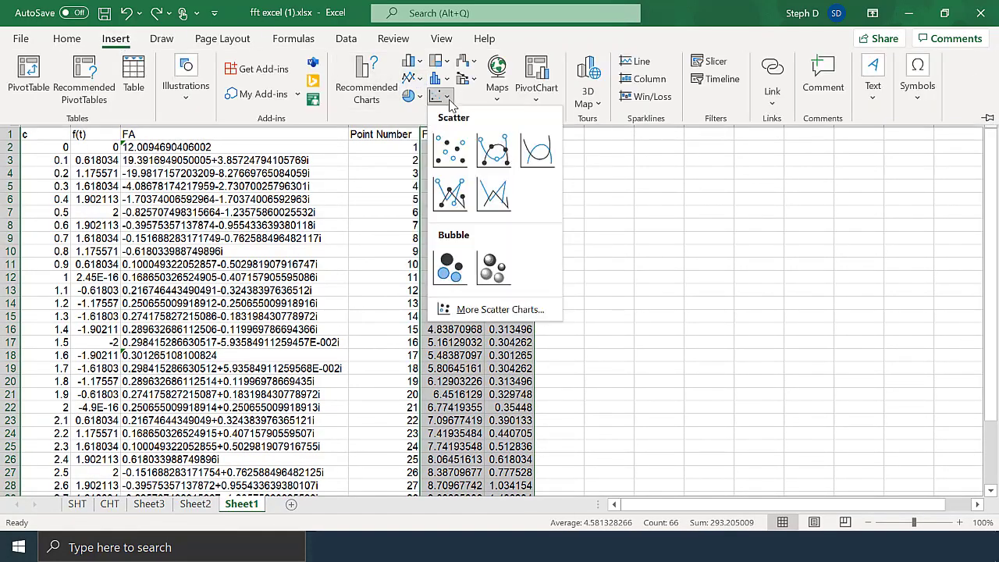
{"action": "left_click", "coordinate": [497, 155]}
{"action": "left_click_drag", "start_coordinate": [578, 216], "coordinate": [766, 187]}
{"action": "left_click", "coordinate": [773, 192]}
{"action": "key", "text": "Delete"}
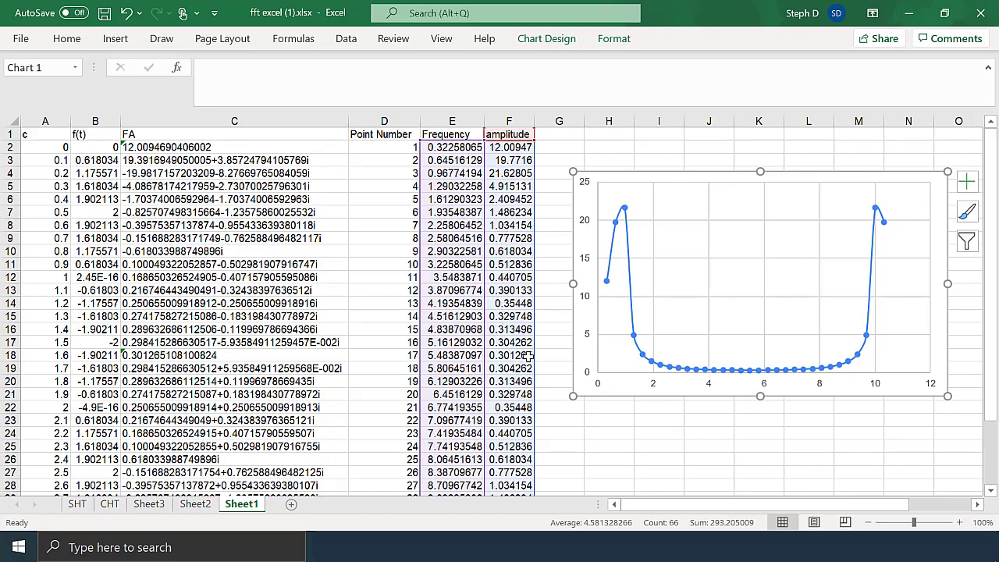
{"action": "key", "text": "Delete"}
Plot only the first half of the spectrum, E1:F18, as a scatter chart with smooth lines and markers
{"action": "left_click_drag", "start_coordinate": [446, 134], "coordinate": [506, 356]}
{"action": "left_click", "coordinate": [115, 38]}
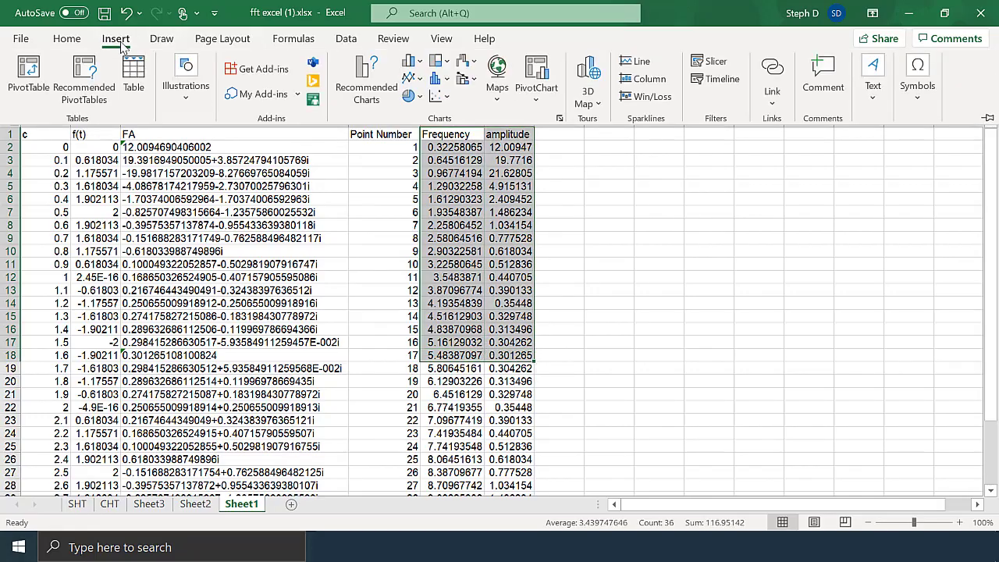
{"action": "left_click", "coordinate": [449, 100]}
{"action": "left_click", "coordinate": [468, 140]}
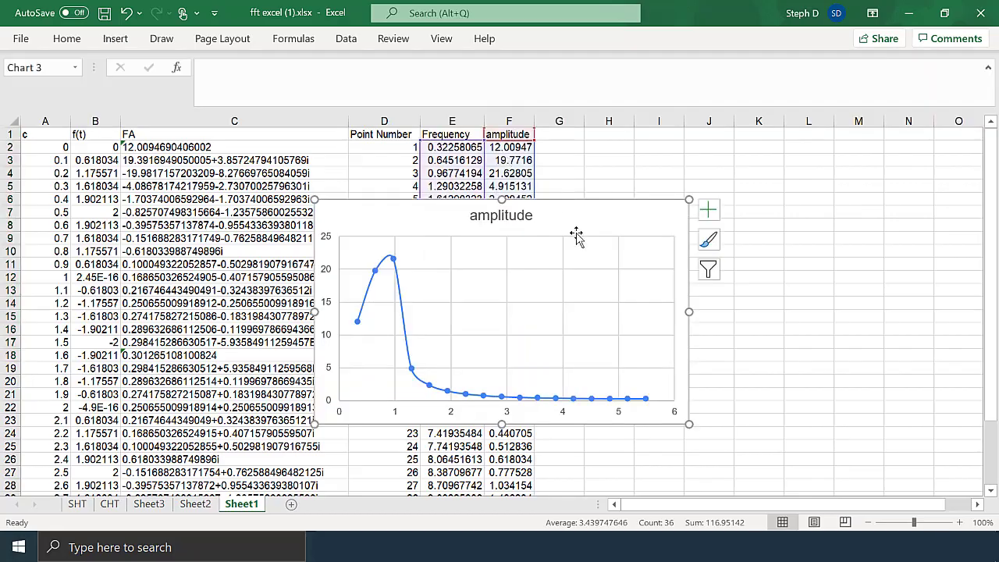
Move the half-spectrum chart to the empty cells beside the data columns and remove its title
{"action": "left_click_drag", "start_coordinate": [576, 235], "coordinate": [825, 199]}
{"action": "left_click", "coordinate": [762, 187]}
{"action": "key", "text": "Delete"}
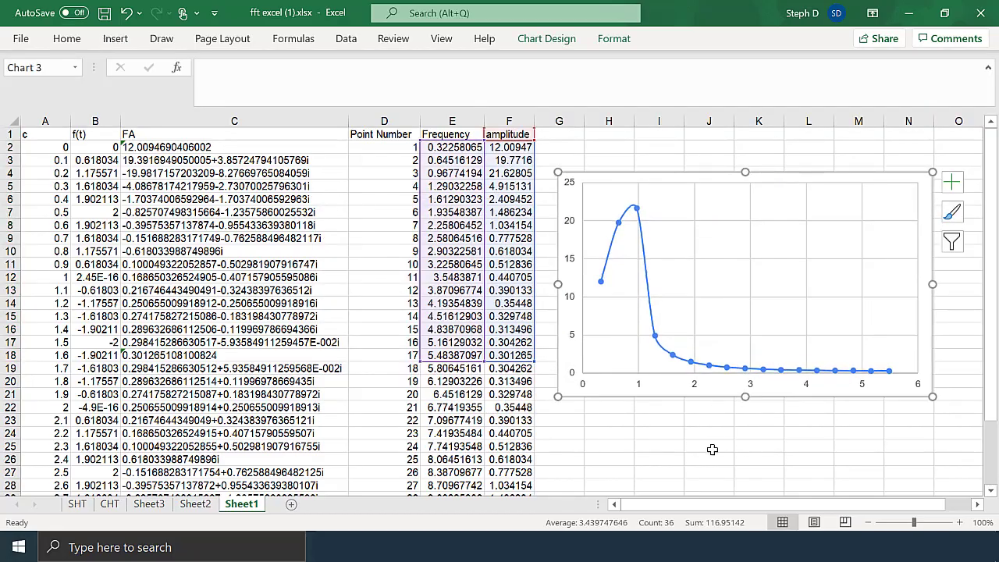
{"action": "left_click", "coordinate": [712, 449]}
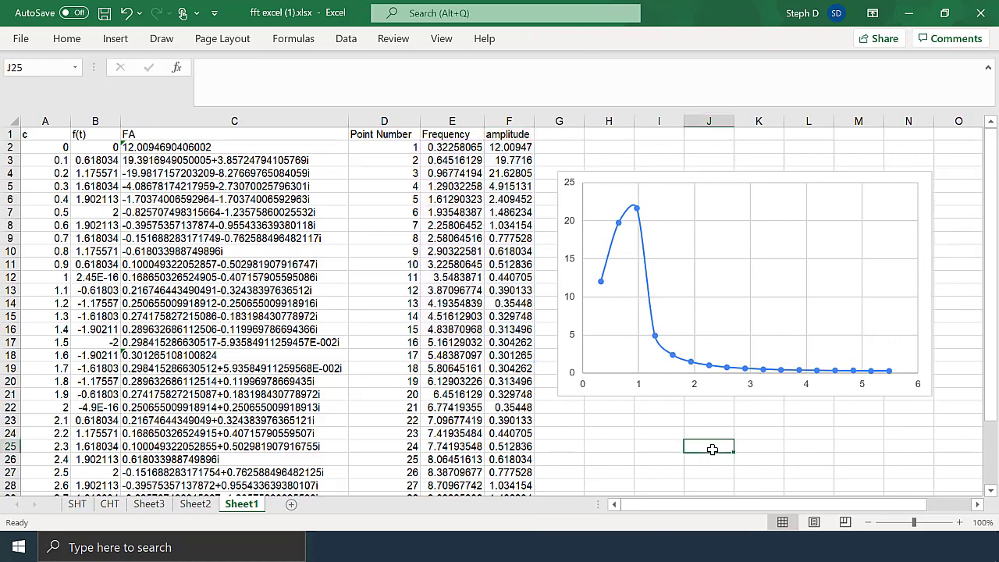